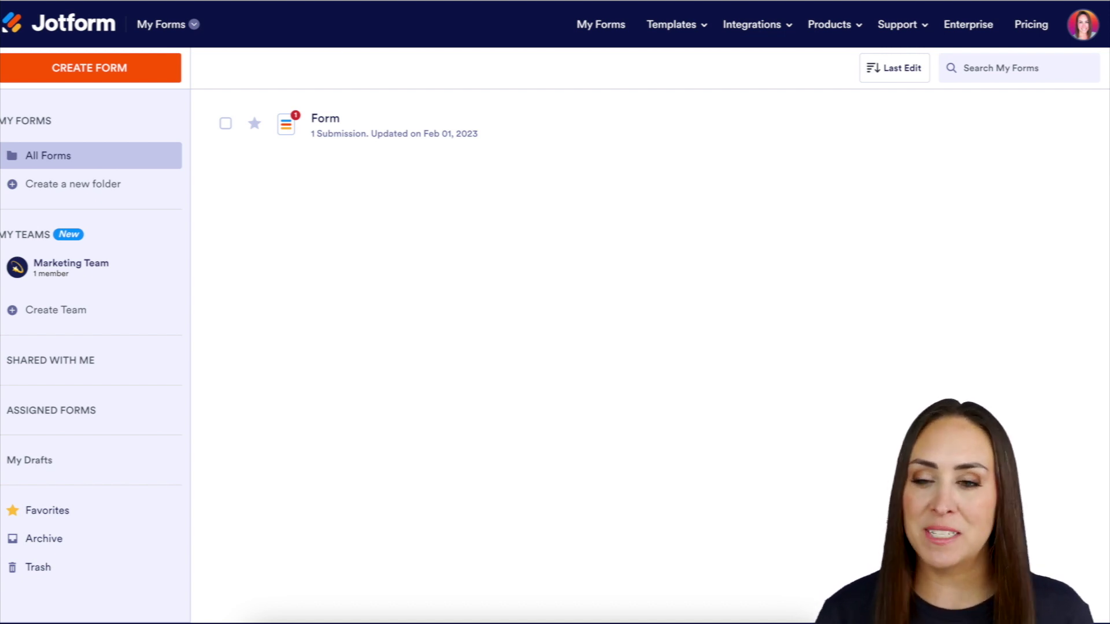
# Step: Switch the workspace from My Forms to My Sign Documents
pyautogui.click(163, 22)
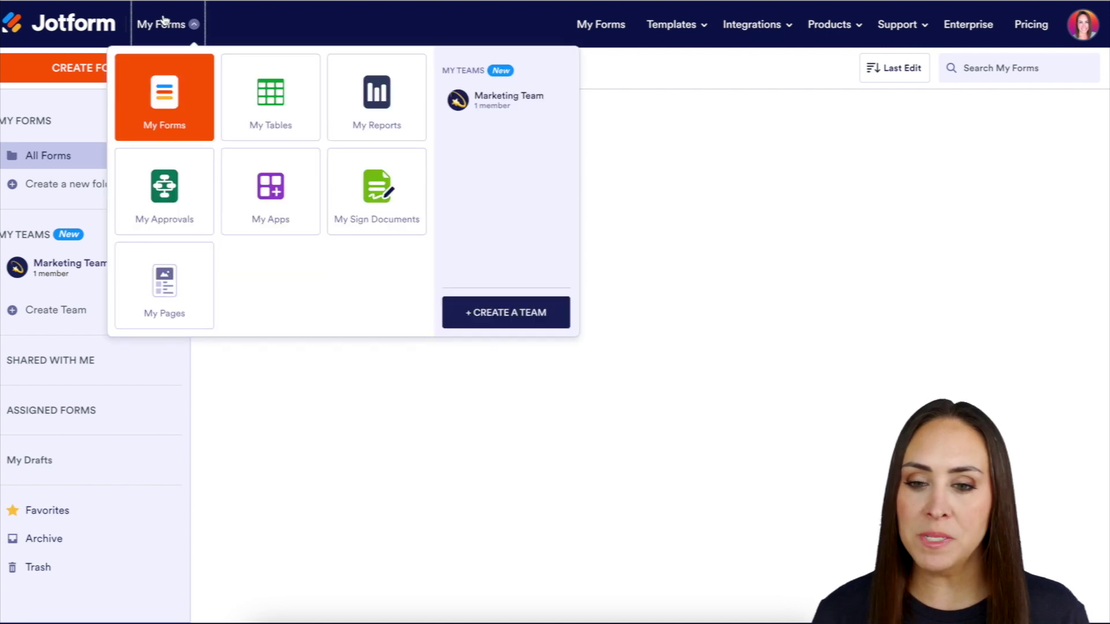
pyautogui.click(379, 181)
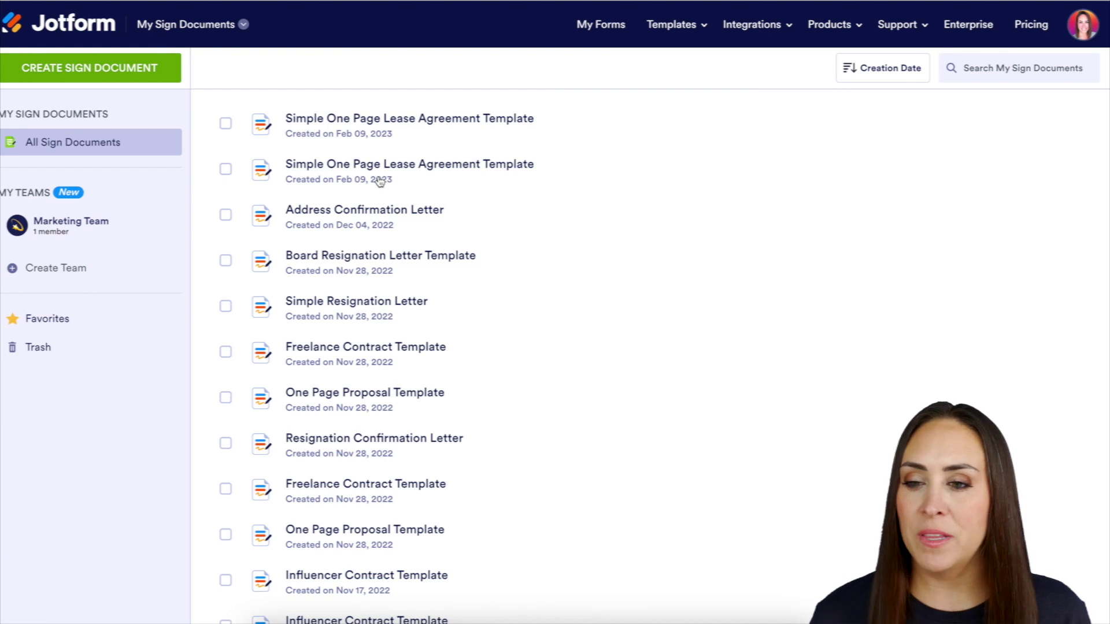
# Step: Create a new sign document from the Simple One Page Lease Agreement Template
pyautogui.click(92, 66)
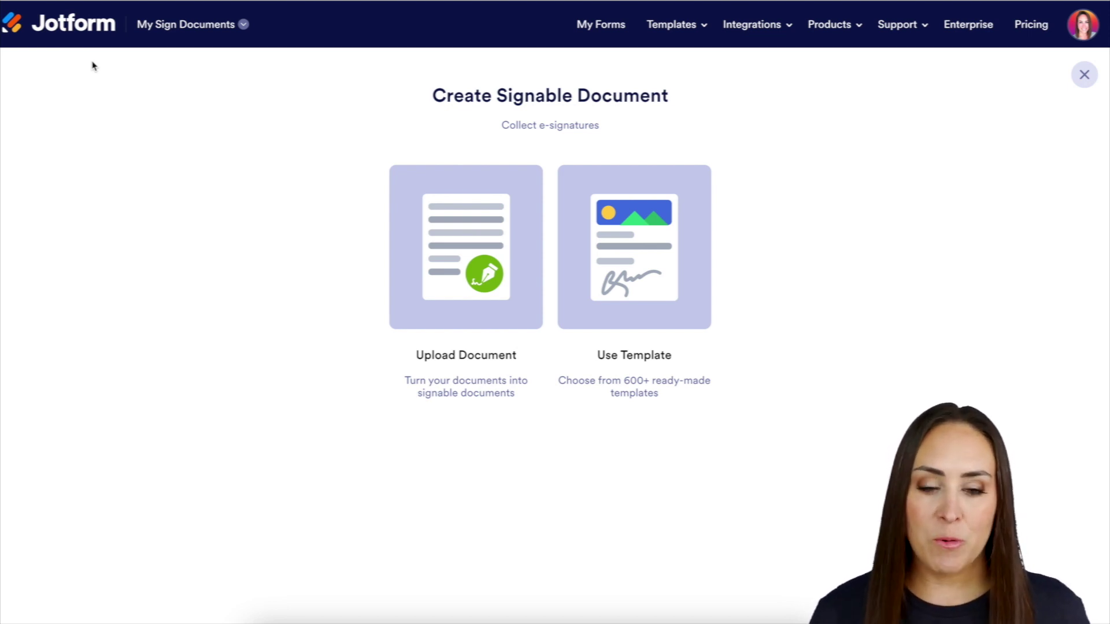
pyautogui.click(616, 197)
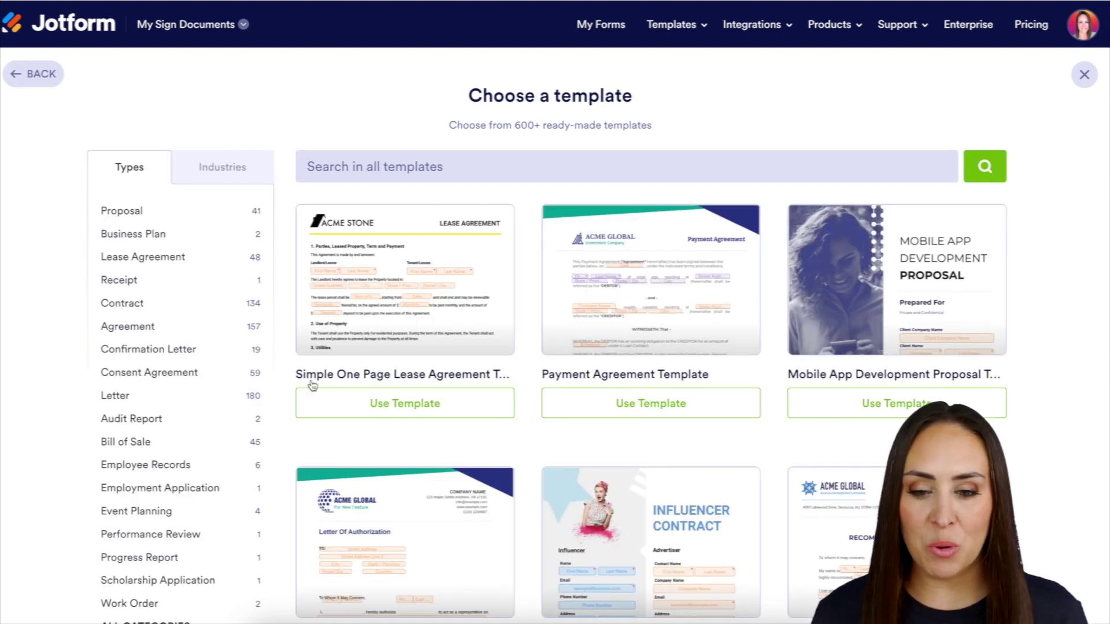
pyautogui.click(431, 410)
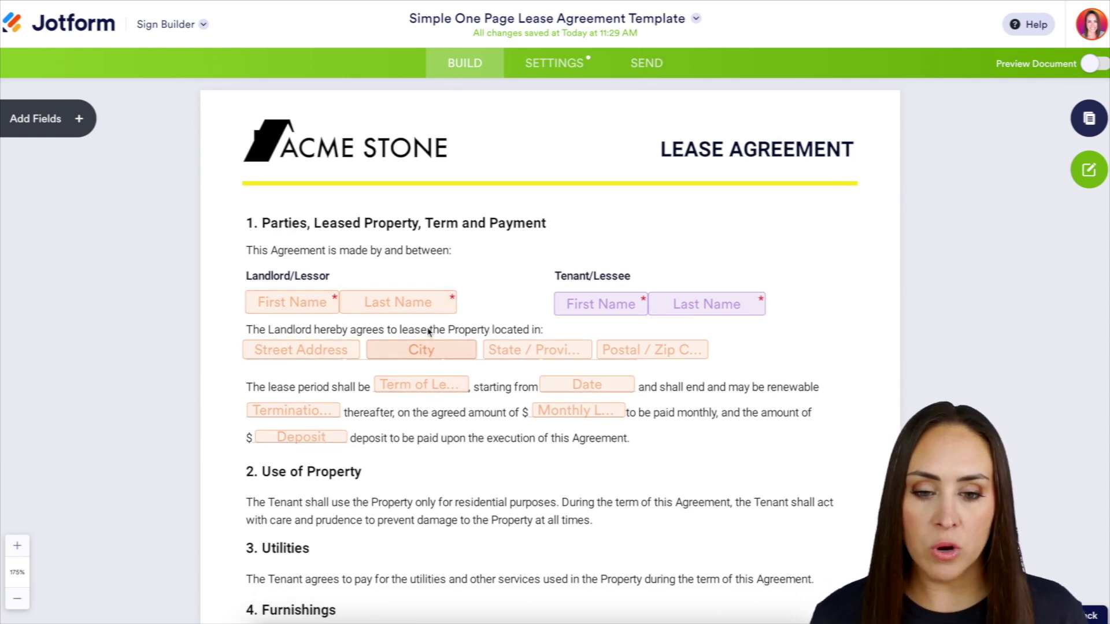
# Step: Add an Email field above the Tenant/Lessee name on the lease
pyautogui.scroll(-8, 508, 399)
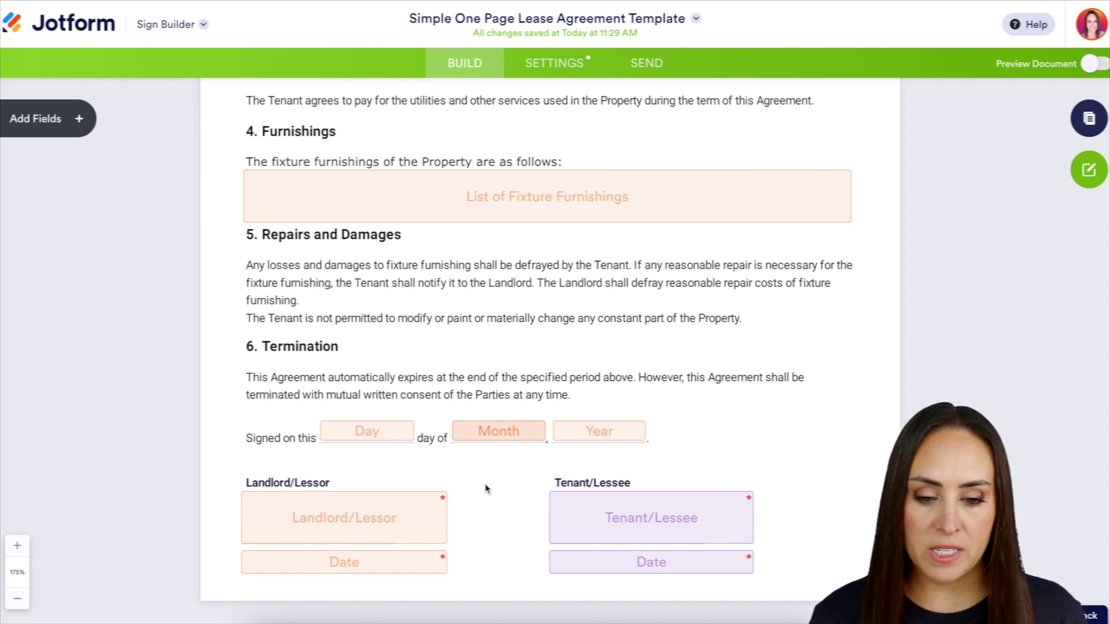
pyautogui.scroll(8, 501, 486)
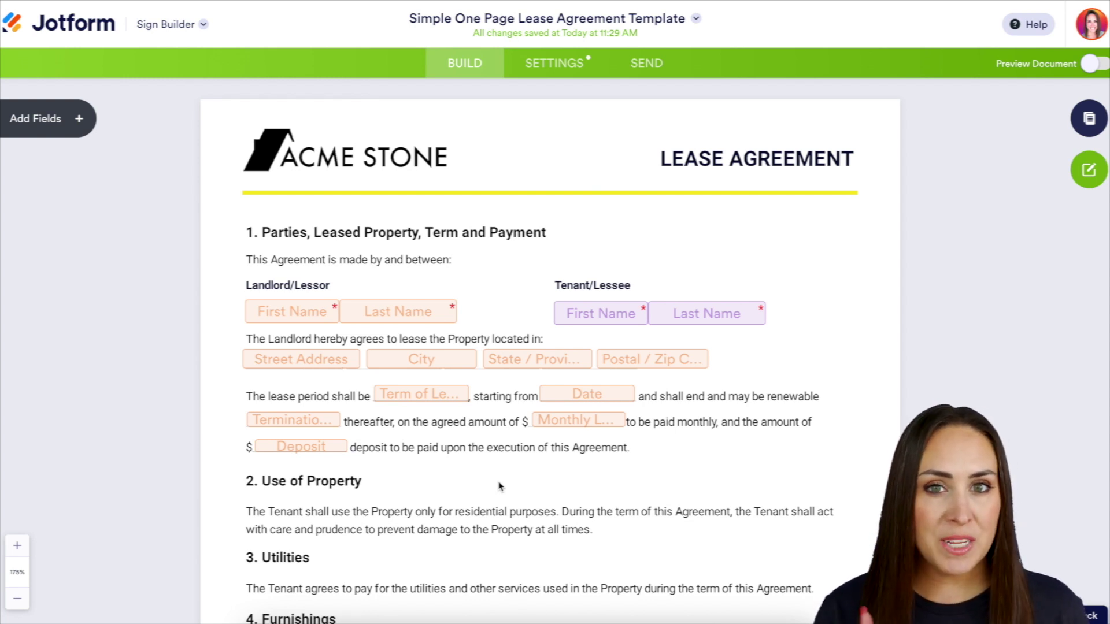
pyautogui.click(38, 137)
pyautogui.moveTo(67, 178); pyautogui.dragTo(769, 287)
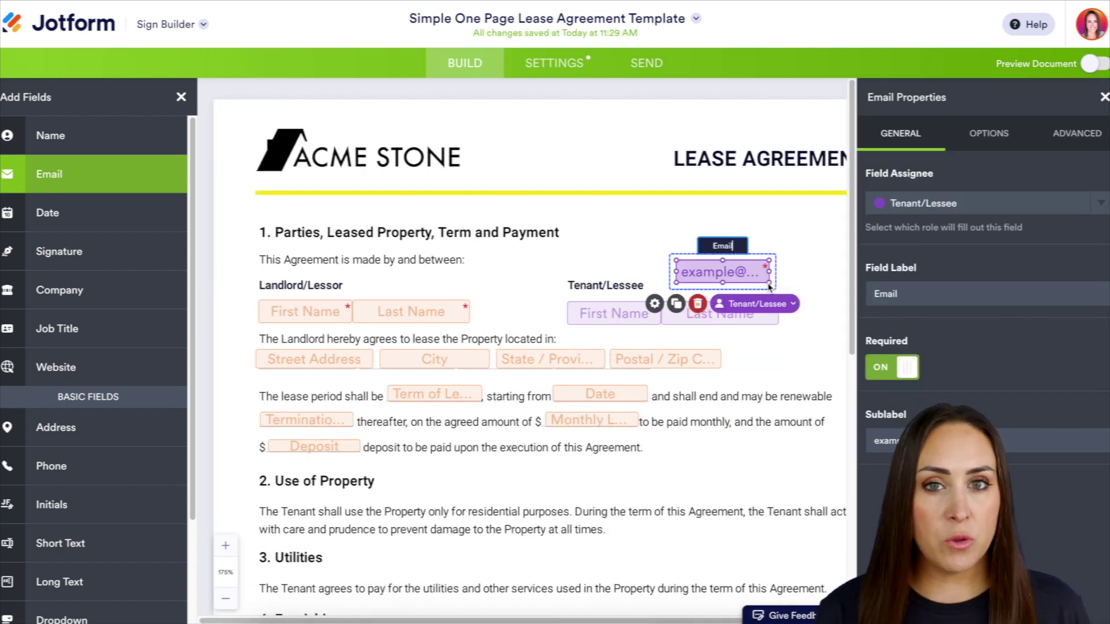
# Step: Confirm the Email field is assigned to Tenant/Lessee, then go to the document Settings
pyautogui.click(751, 305)
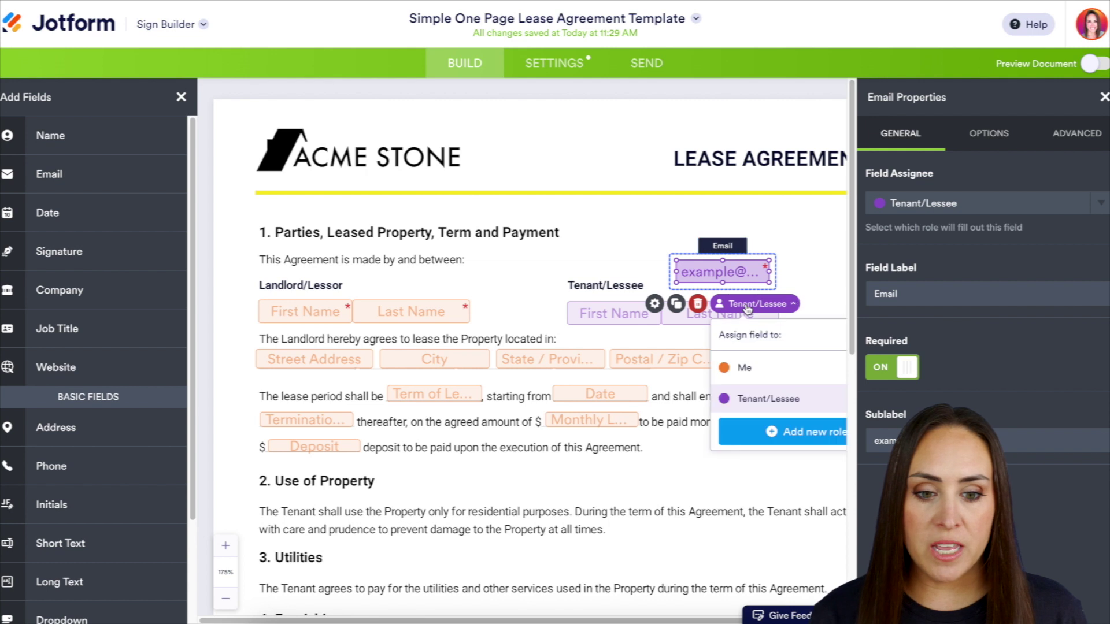
pyautogui.click(884, 204)
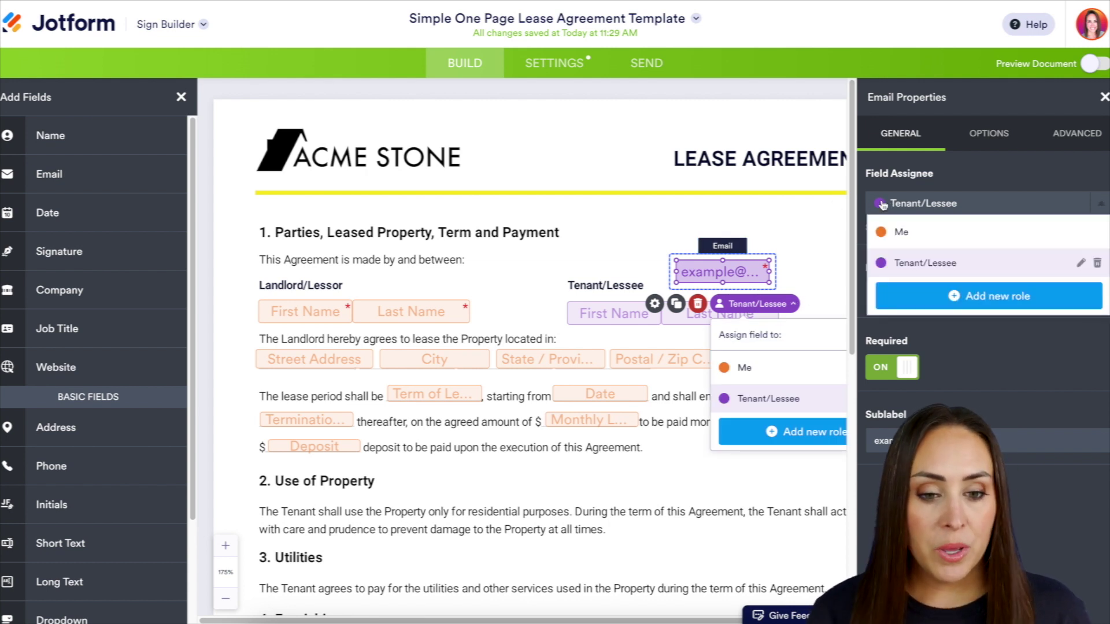
pyautogui.click(805, 217)
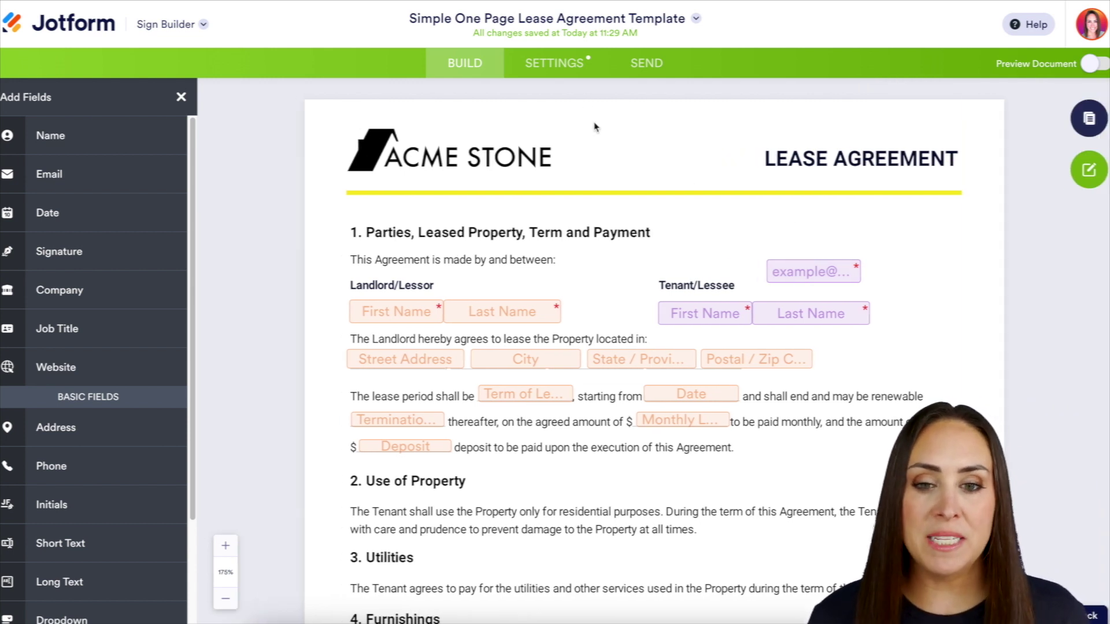
pyautogui.click(566, 70)
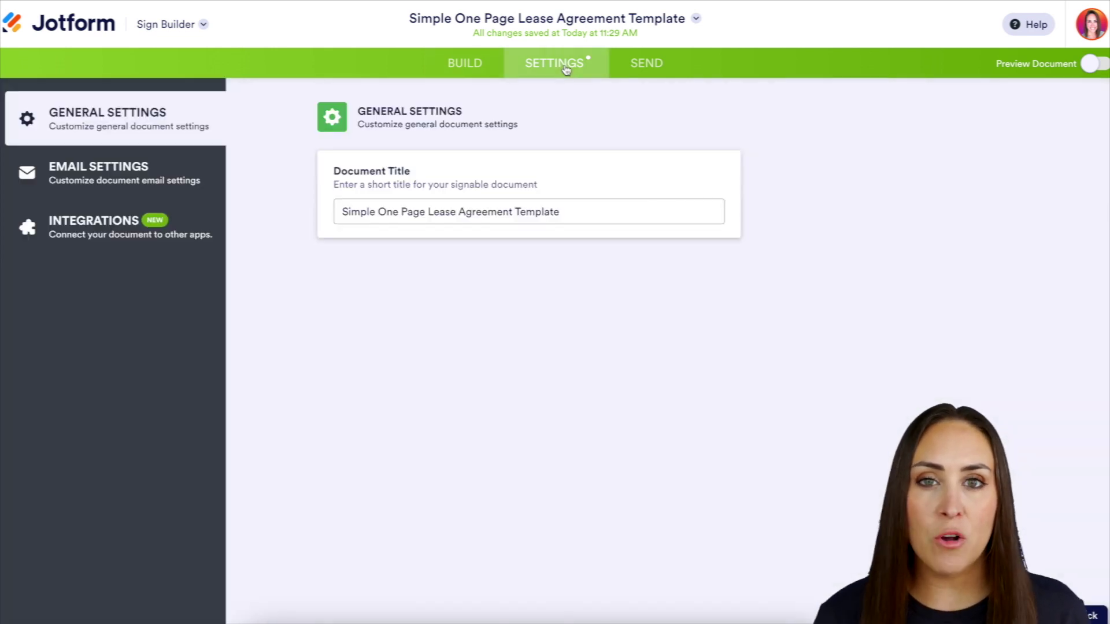
# Step: Find the Airtable integration, paste the Airtable API key and authenticate
pyautogui.click(131, 220)
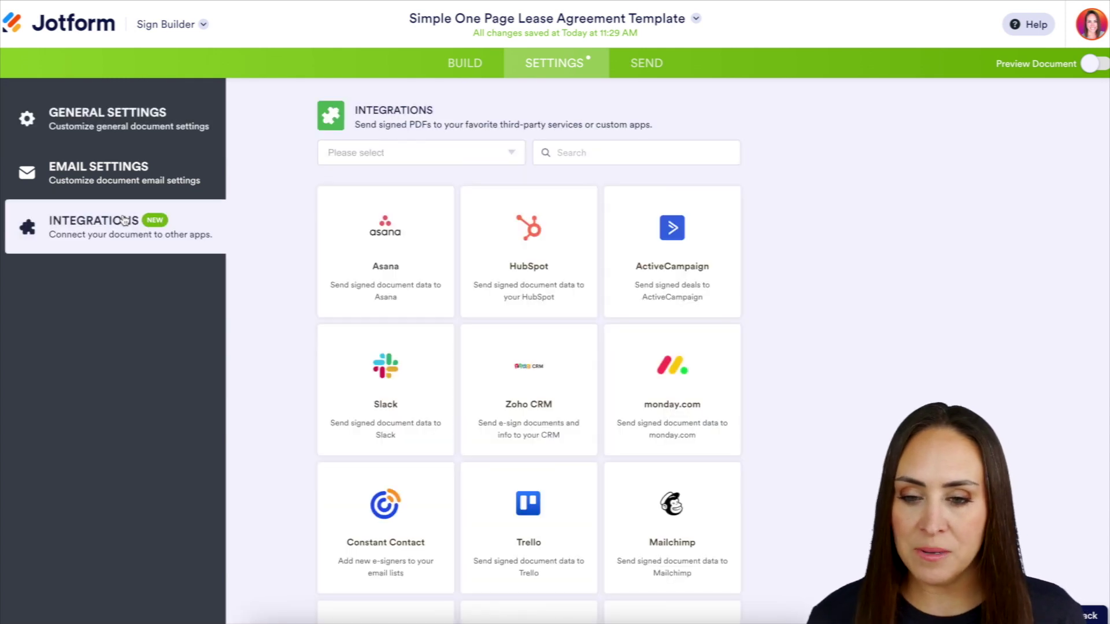
pyautogui.click(643, 148)
pyautogui.write('air')
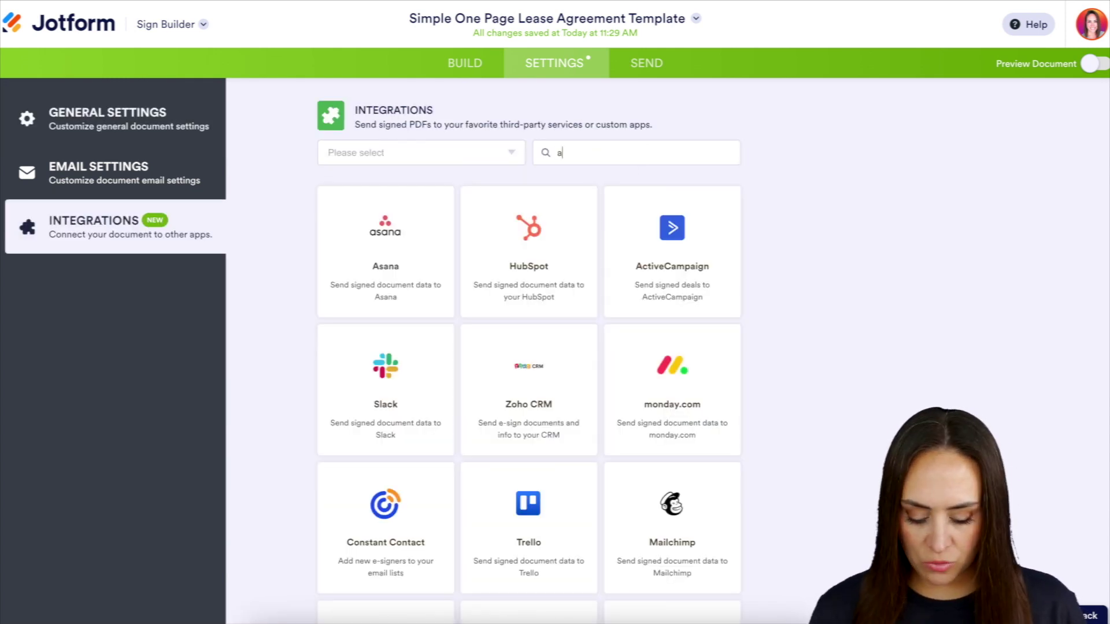
pyautogui.click(443, 270)
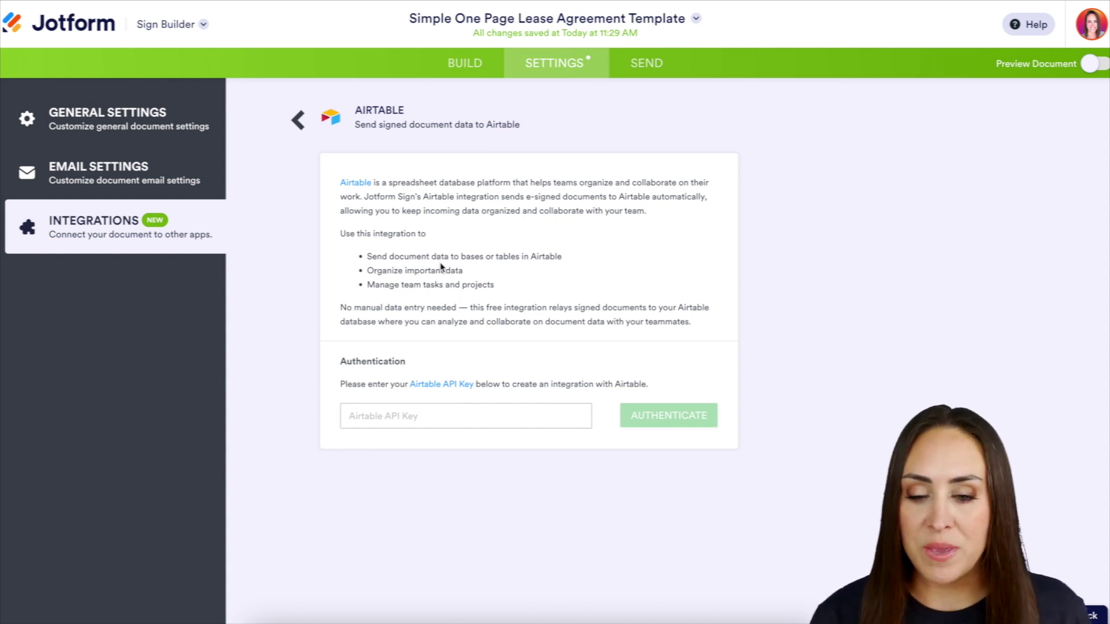
pyautogui.hotkey('ctrl', 'v')
pyautogui.click(695, 424)
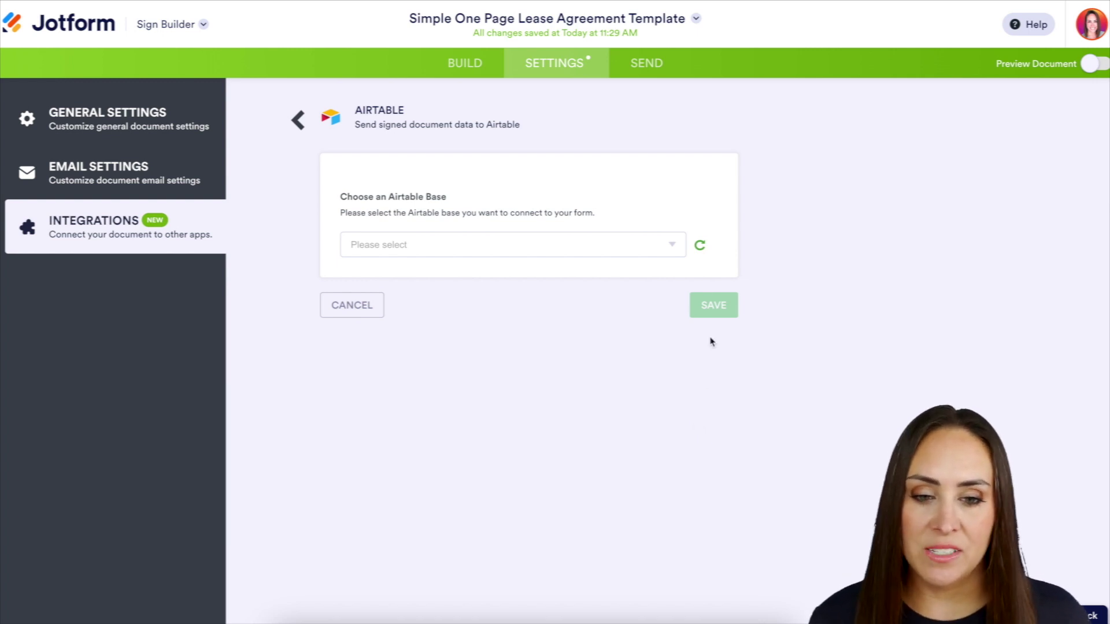
# Step: Choose the test0 Airtable base and its Table 1 as the destination
pyautogui.click(671, 251)
pyautogui.scroll(-5, 614, 368)
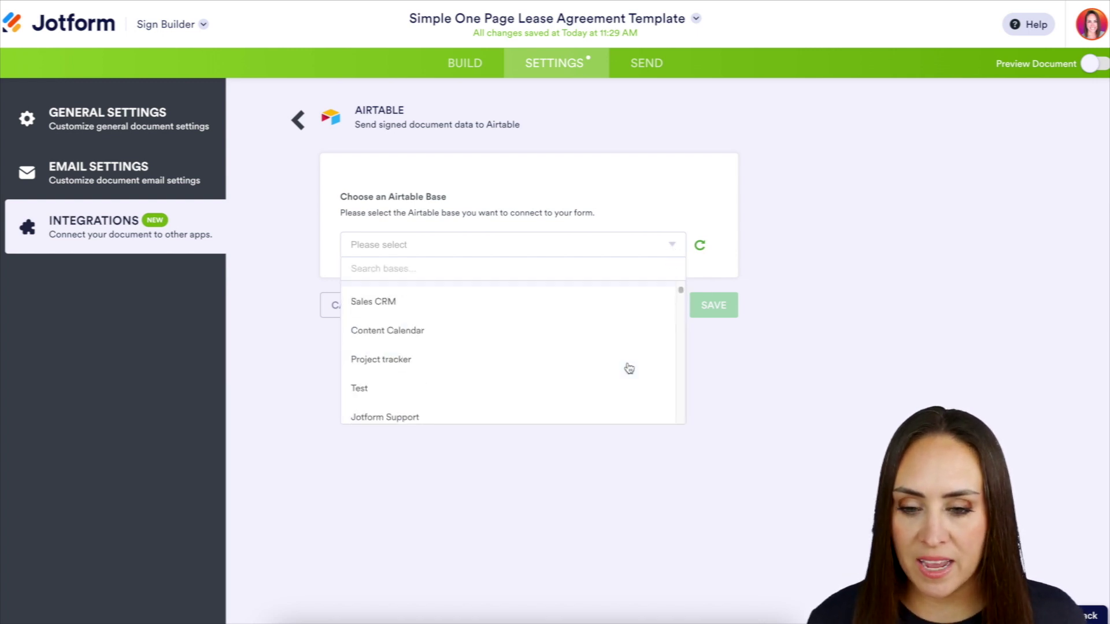
pyautogui.click(636, 372)
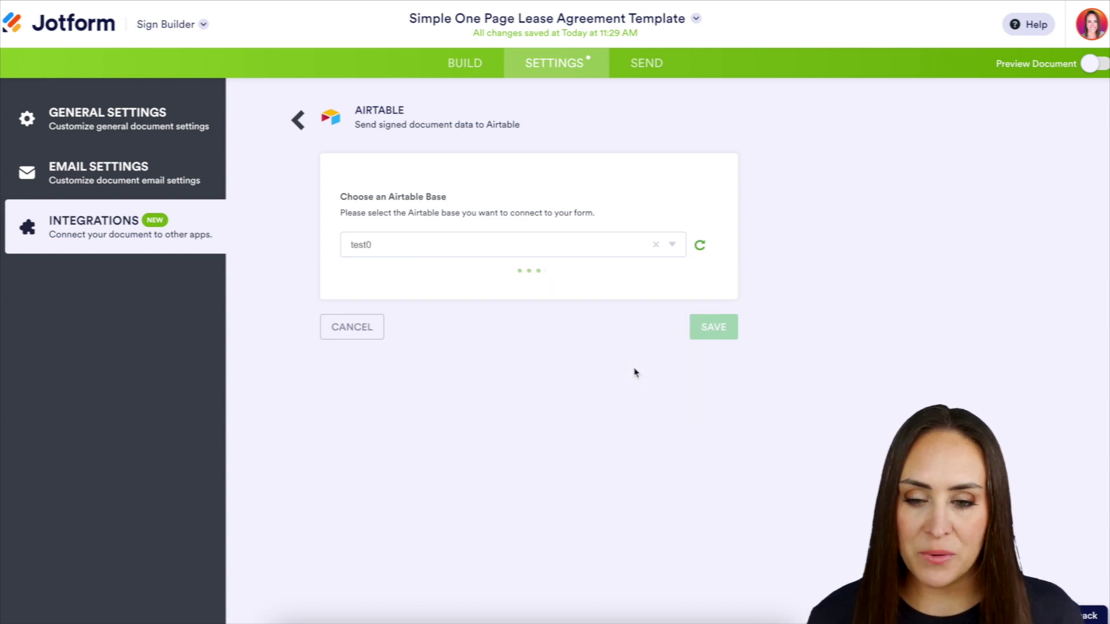
pyautogui.click(669, 333)
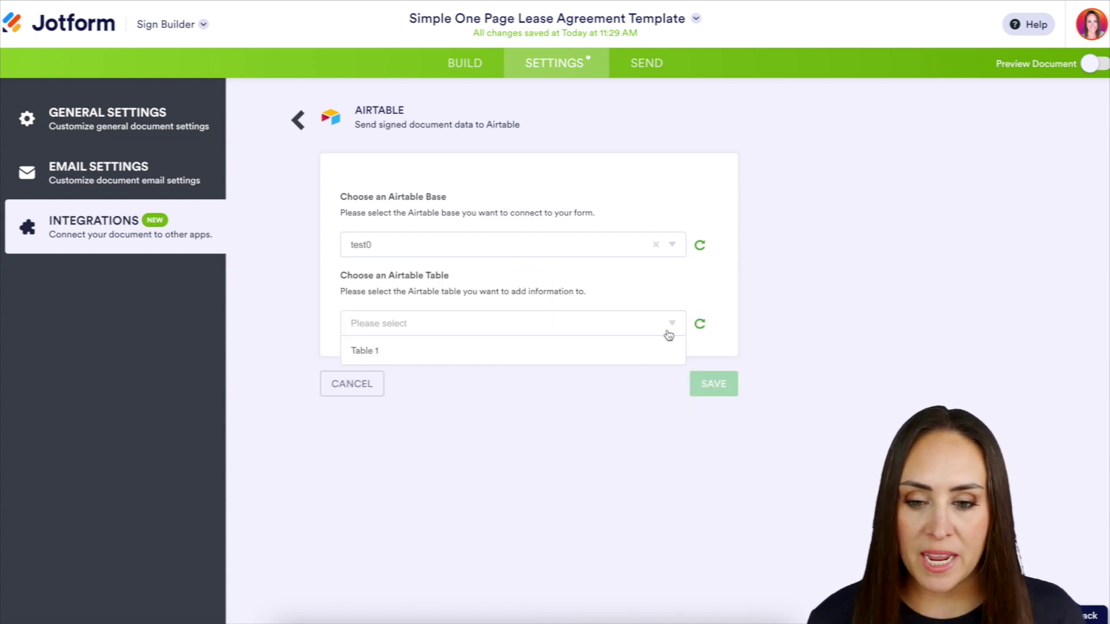
pyautogui.click(621, 361)
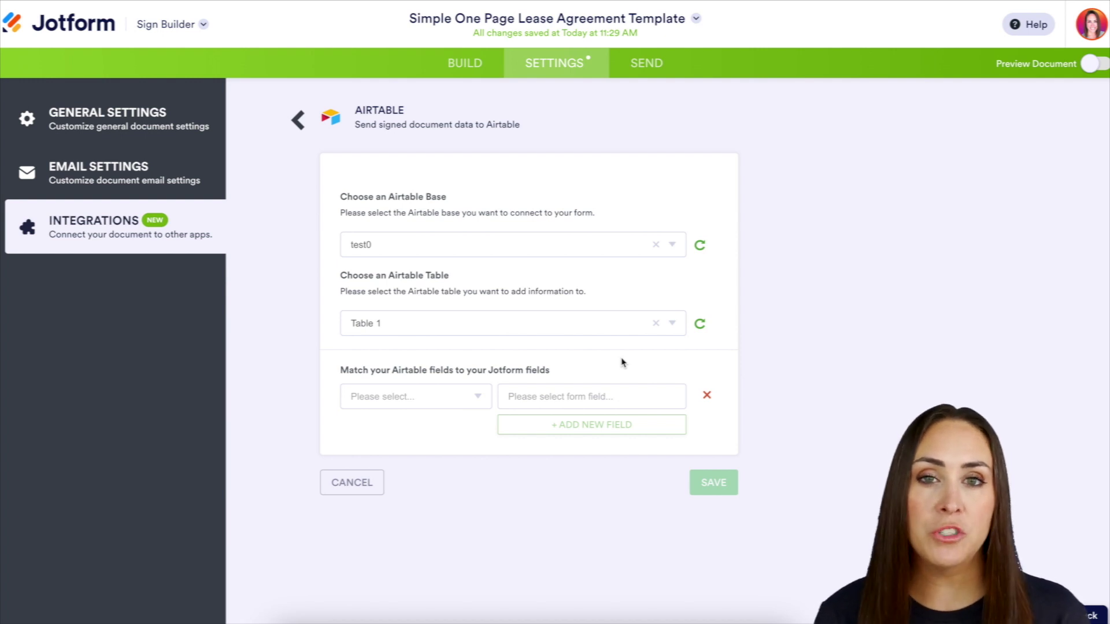
# Step: Map the Airtable Name field to the tenant's name and add another mapping row
pyautogui.click(466, 397)
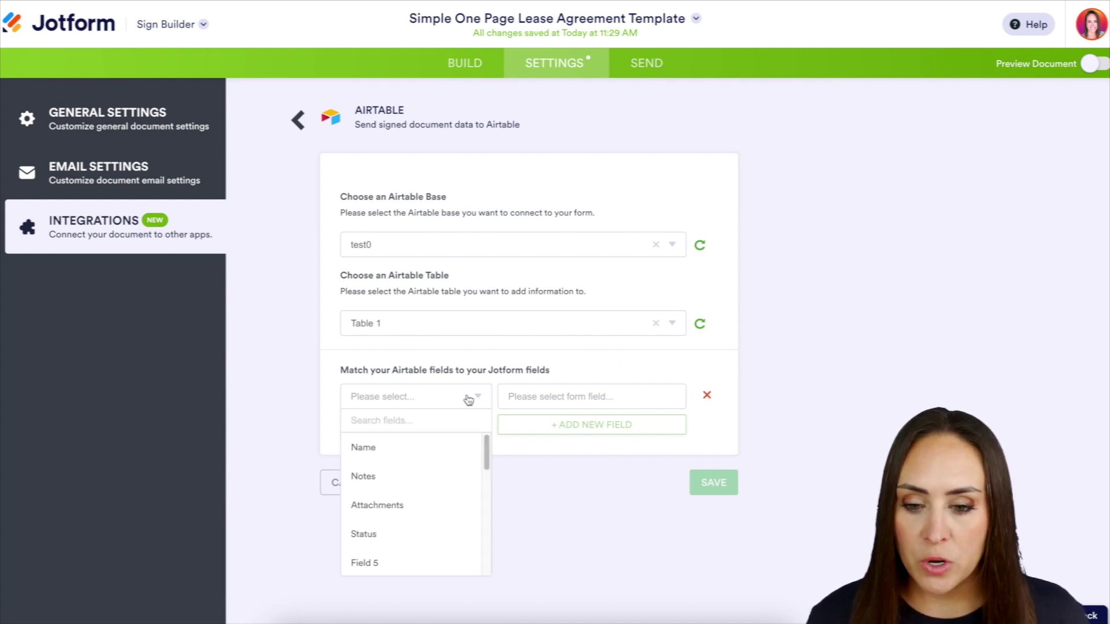
pyautogui.click(436, 445)
pyautogui.click(584, 397)
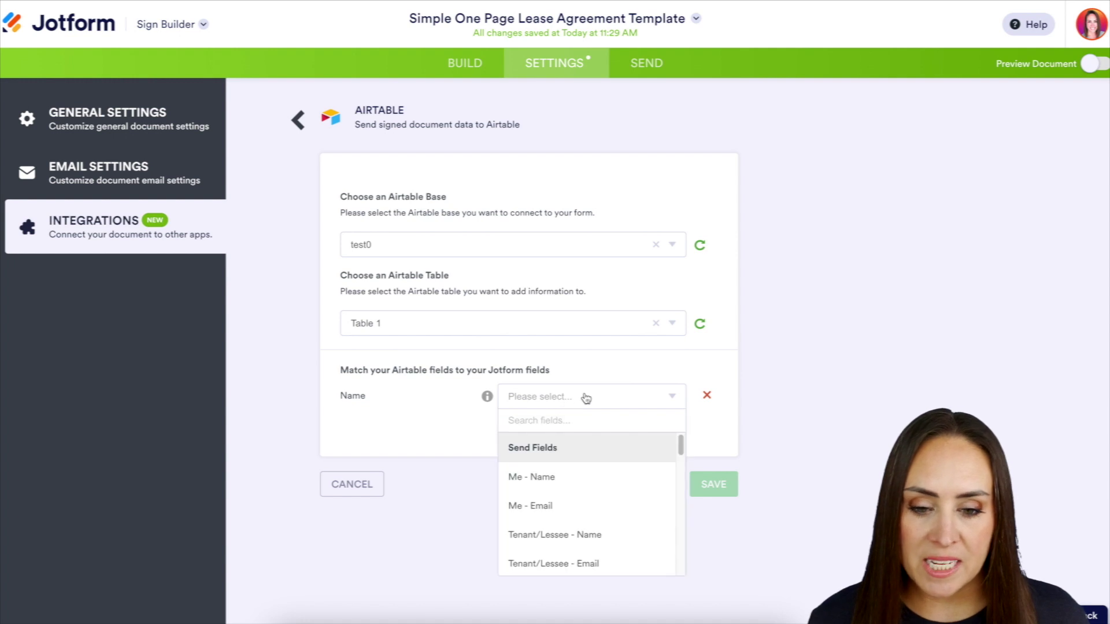
pyautogui.click(596, 535)
pyautogui.click(569, 428)
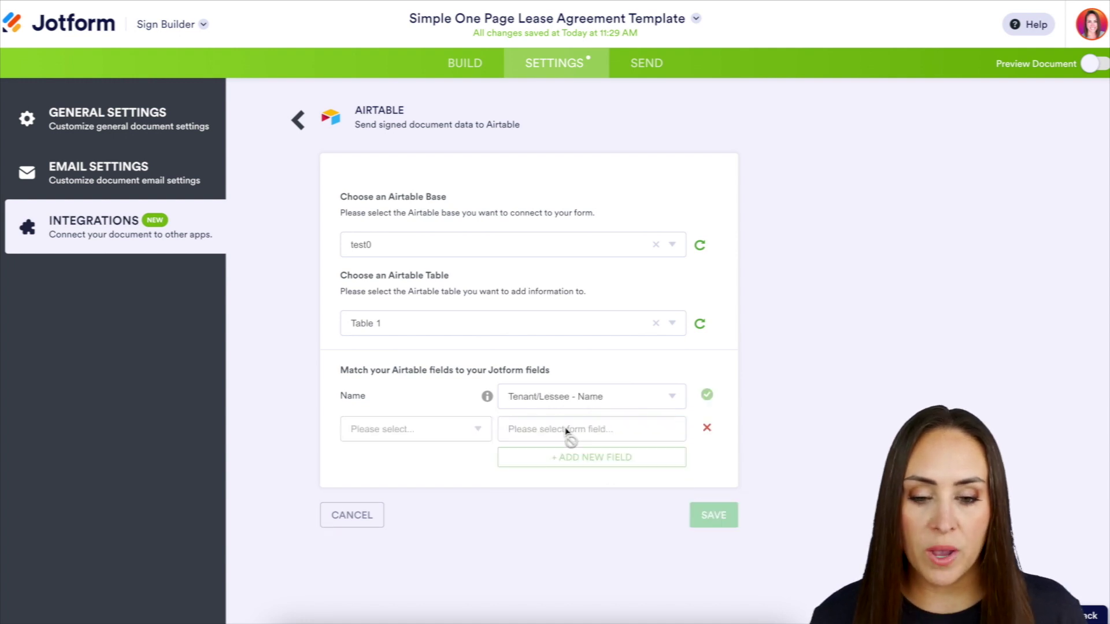
# Step: Map Notes to Tenant/Lessee - Email, save, and complete the integration
pyautogui.click(478, 430)
pyautogui.click(397, 497)
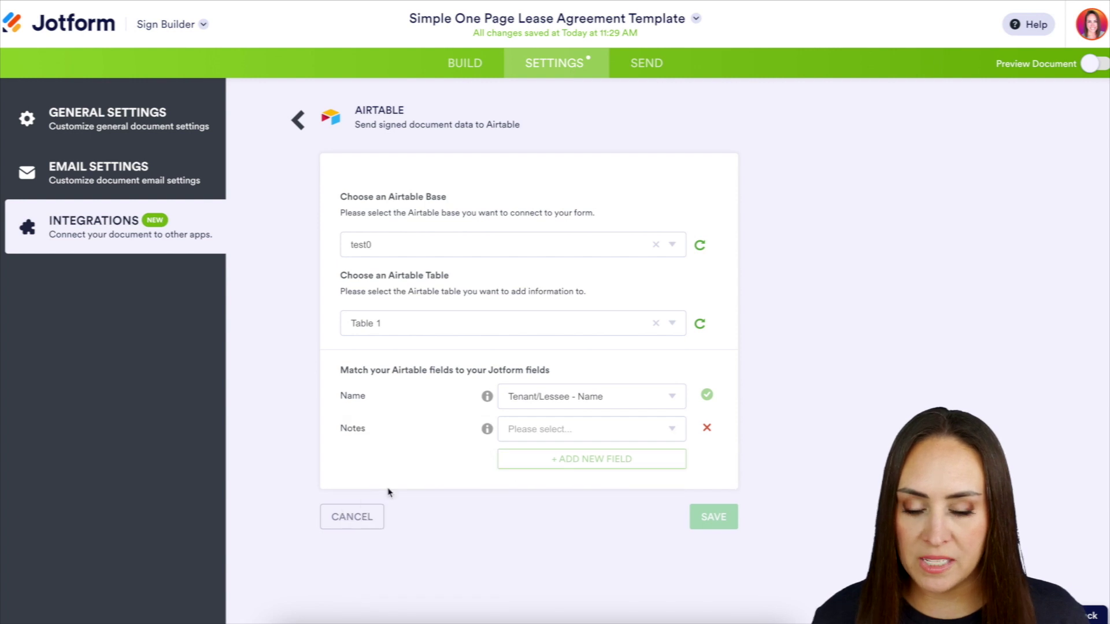
pyautogui.click(608, 433)
pyautogui.click(578, 596)
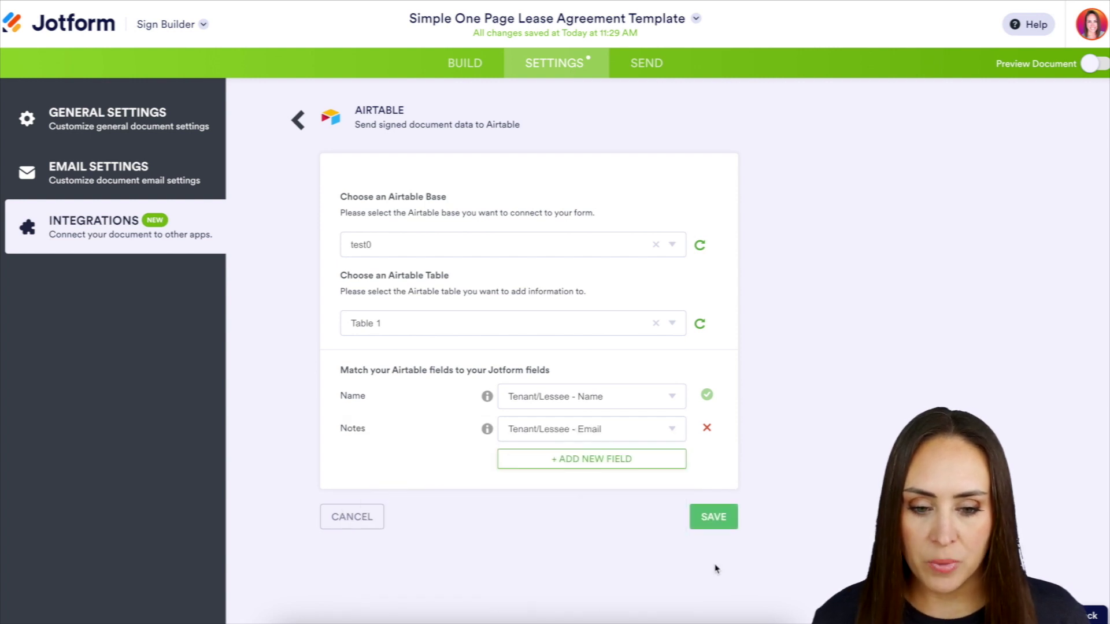
pyautogui.click(723, 525)
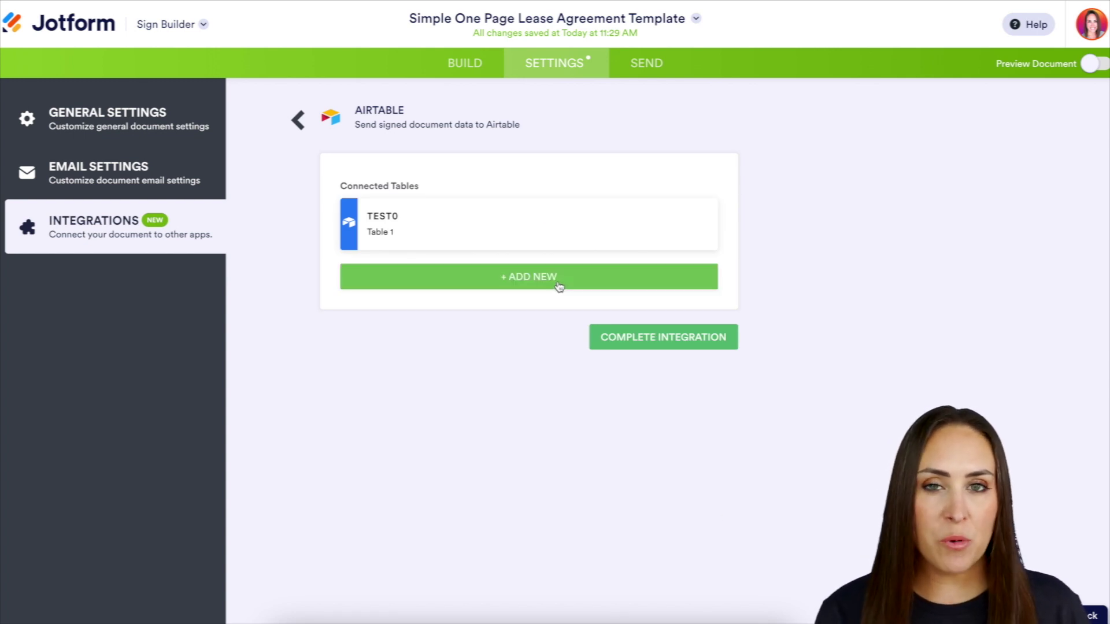
pyautogui.click(642, 346)
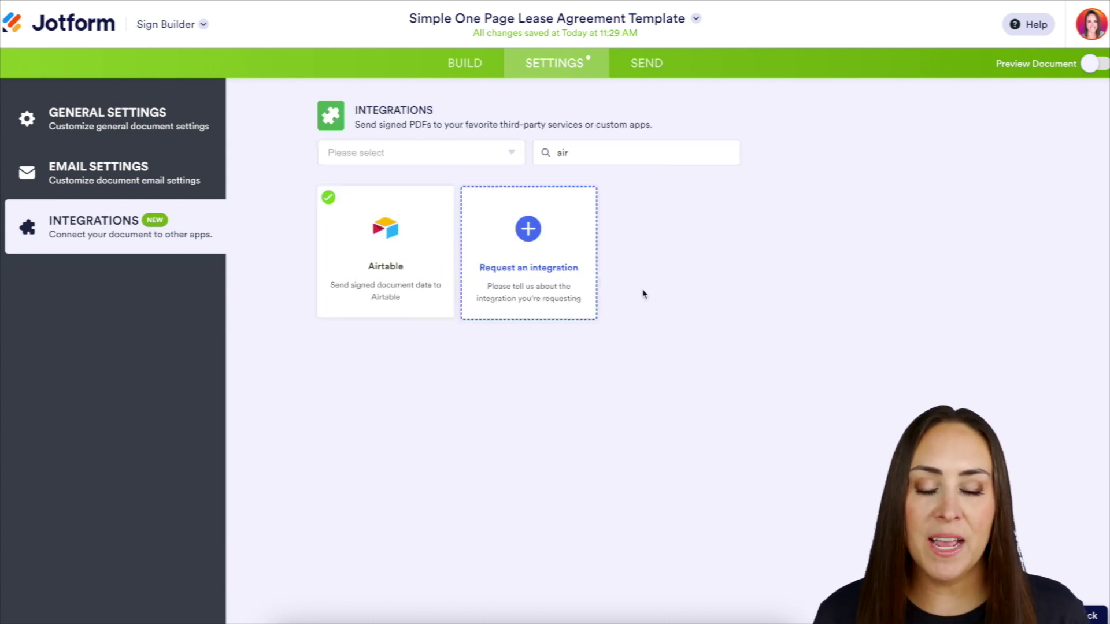
pyautogui.click(647, 70)
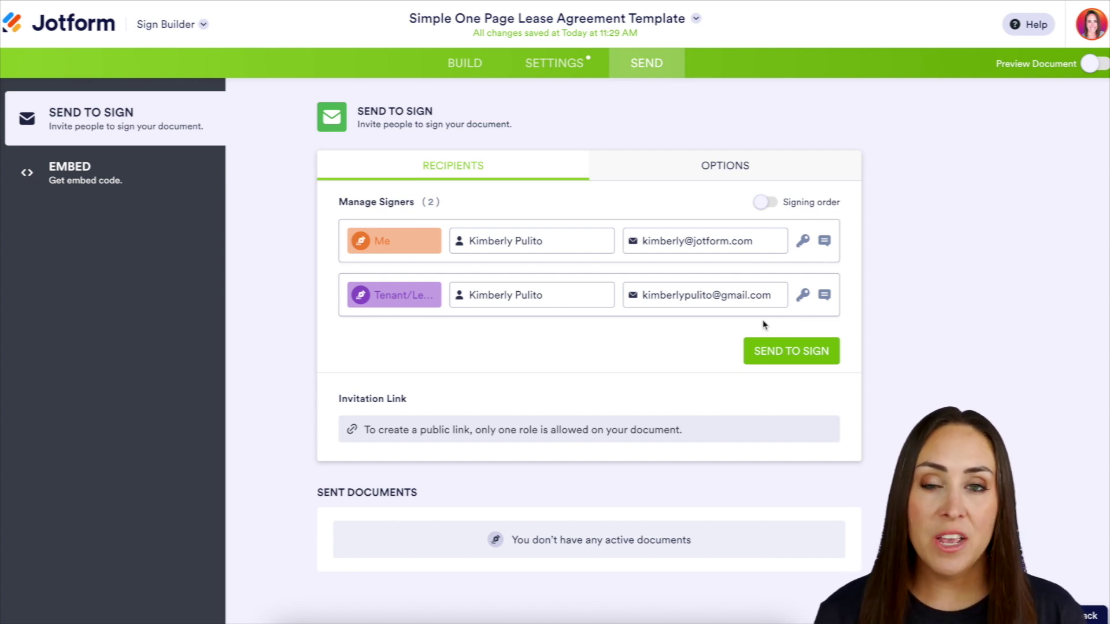
# Step: Enable signing order, rearrange the signers, send the lease, and open it from the invitation email
pyautogui.click(765, 202)
pyautogui.moveTo(351, 294); pyautogui.dragTo(349, 326)
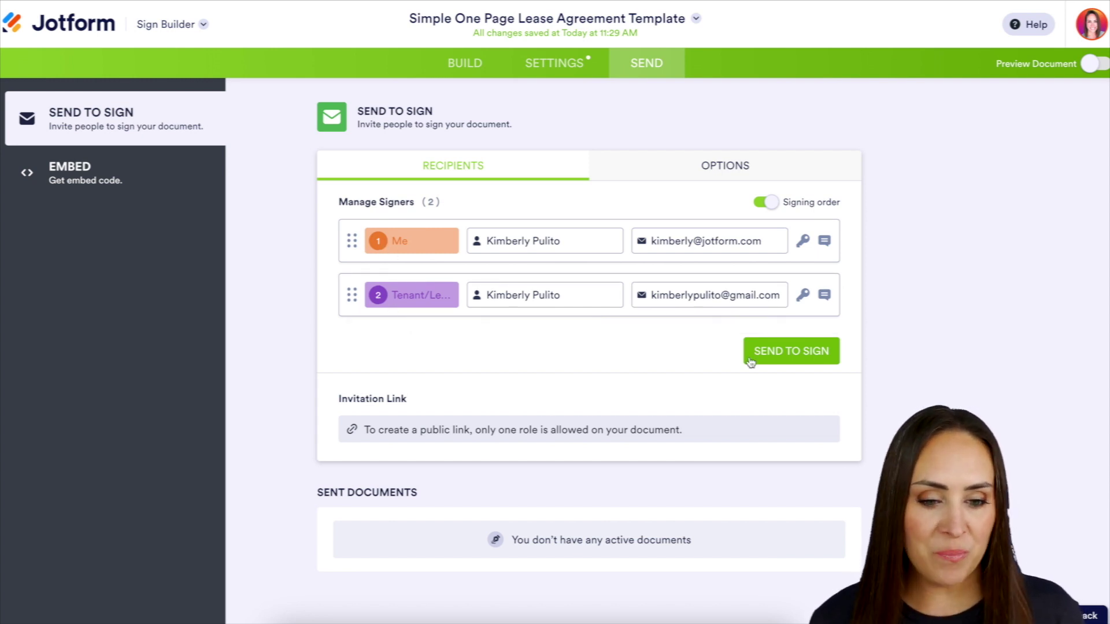
pyautogui.click(807, 359)
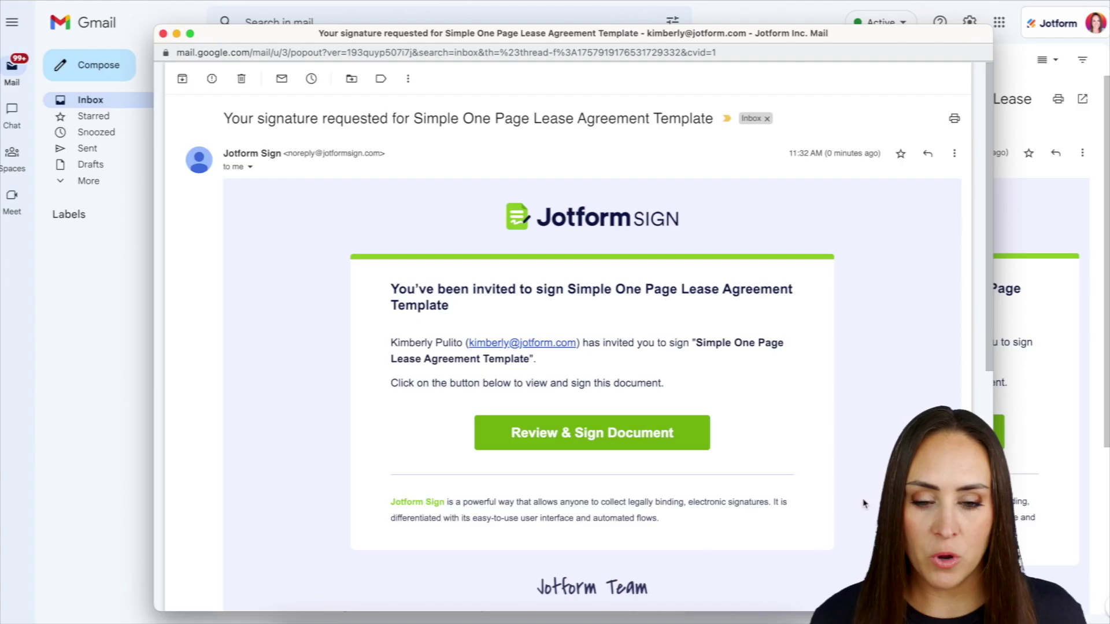
pyautogui.click(571, 433)
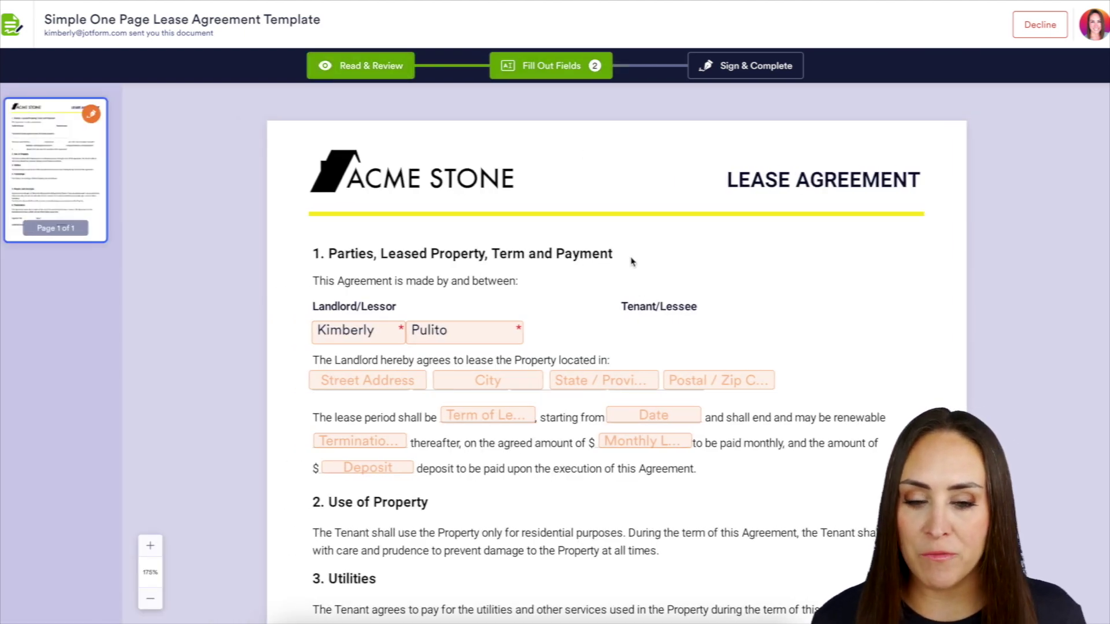
# Step: Add the landlord's typed signature to the Landlord signature box
pyautogui.scroll(-9, 633, 259)
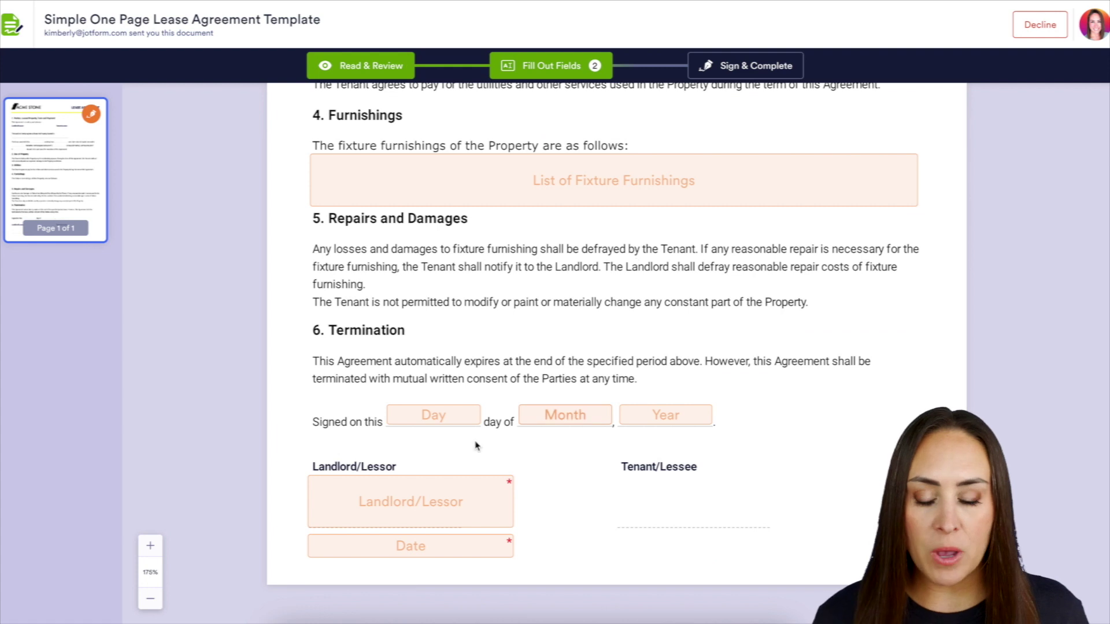
pyautogui.click(416, 492)
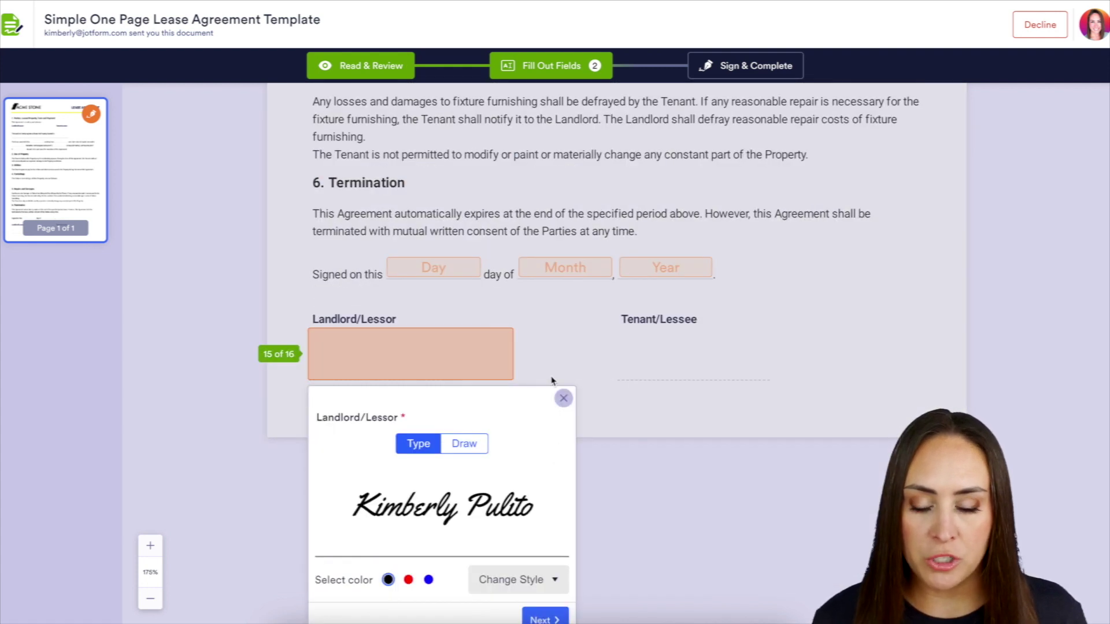
pyautogui.click(552, 381)
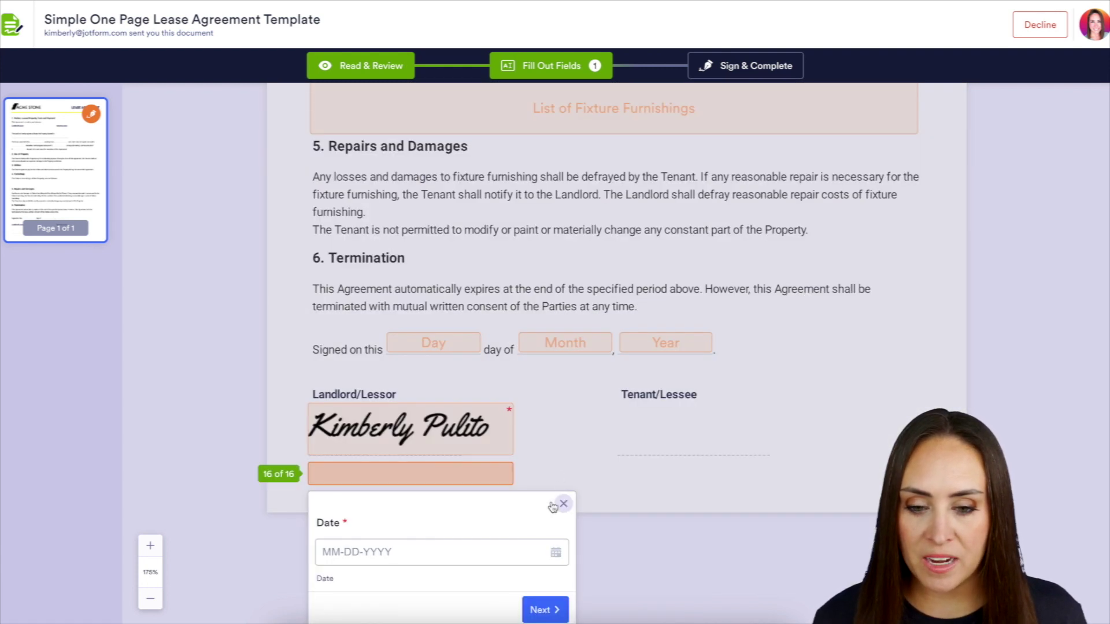
# Step: Set the landlord's date to 02-15-2023, then Sign & Complete and Accept and Send
pyautogui.click(554, 553)
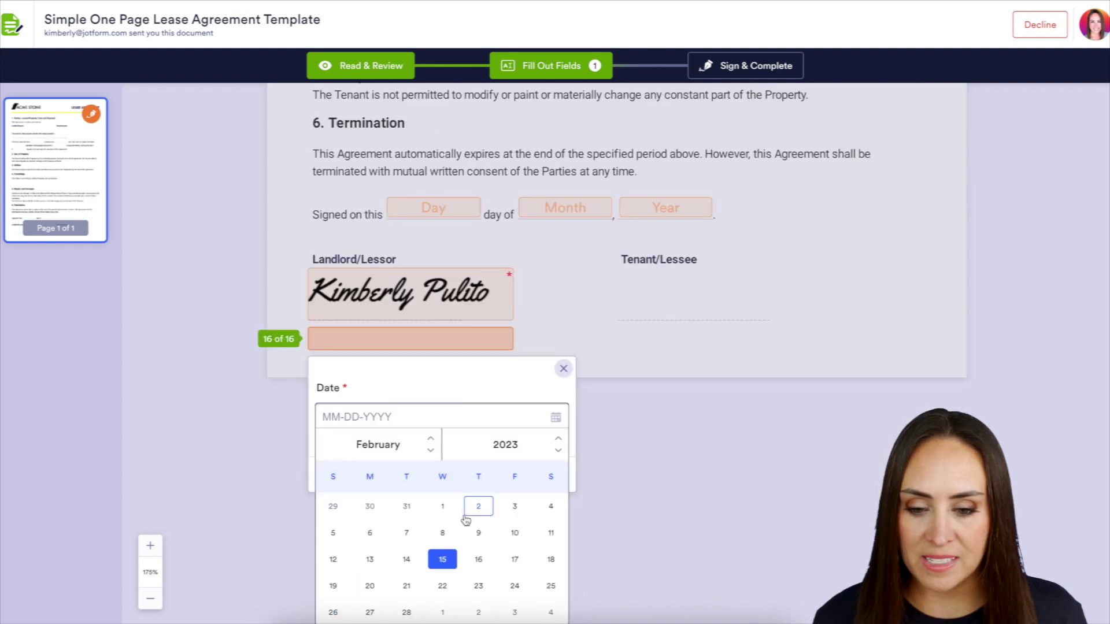
pyautogui.click(442, 559)
pyautogui.click(563, 502)
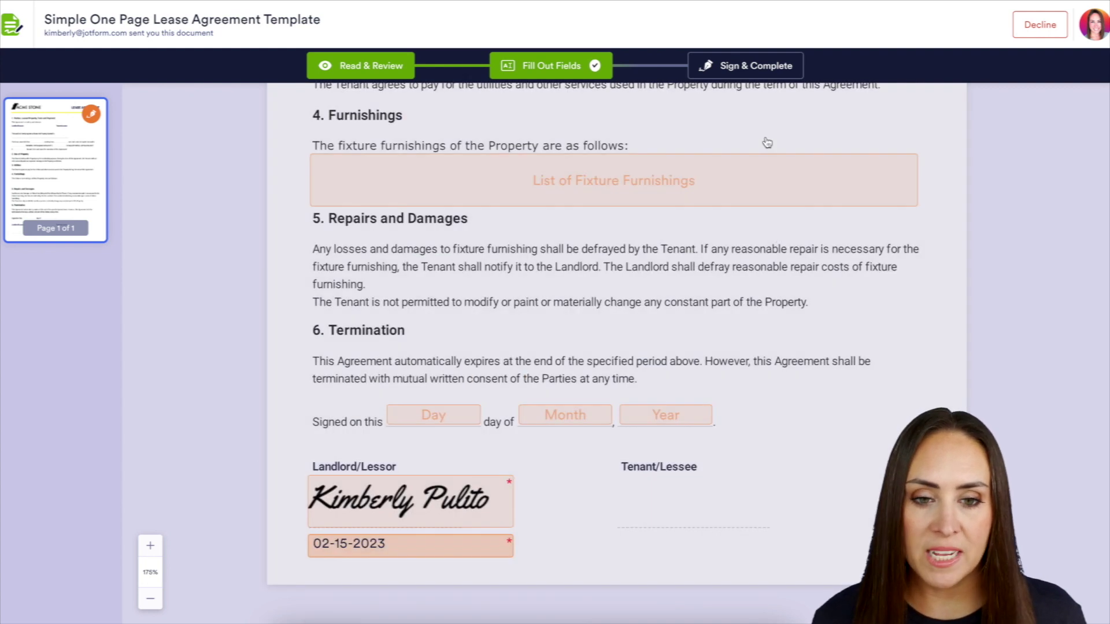
pyautogui.click(746, 77)
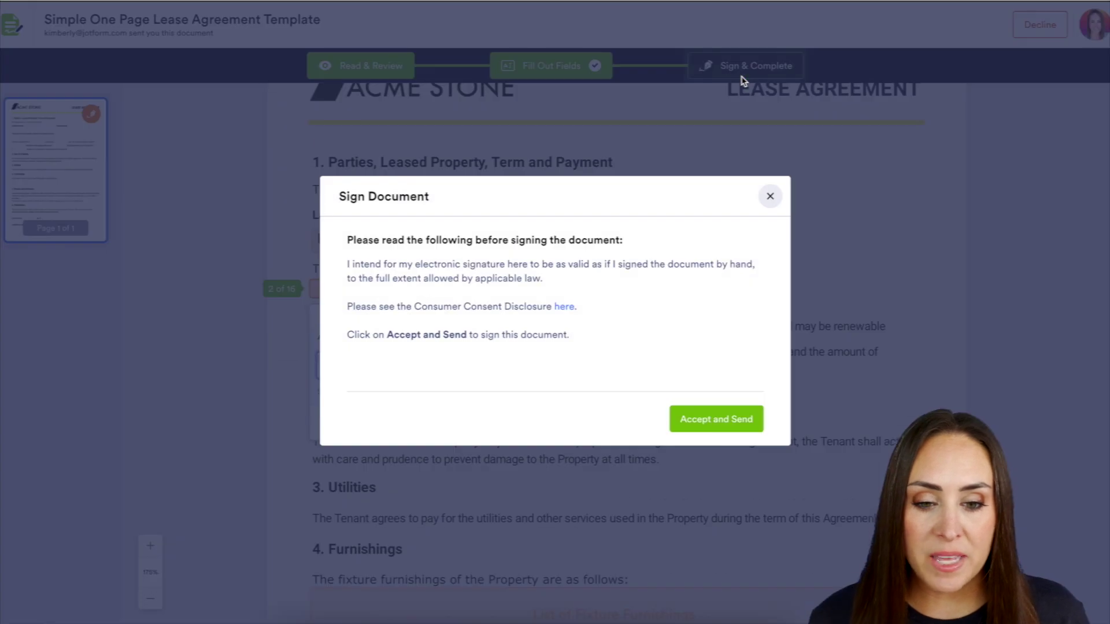
pyautogui.click(725, 421)
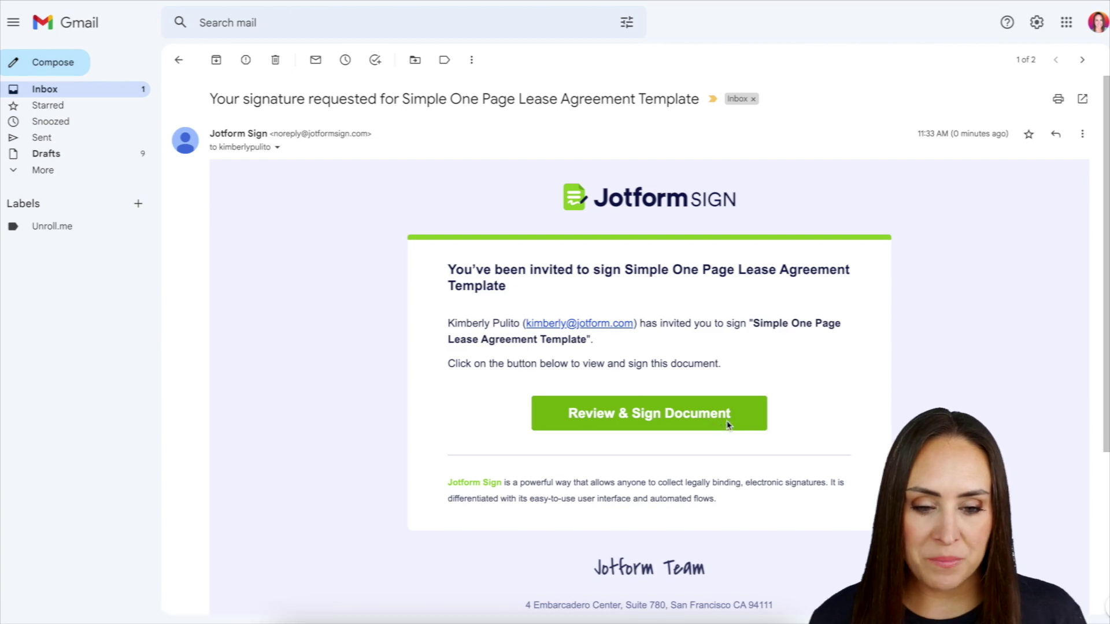
# Step: Open the tenant's copy and add the Tenant/Lessee typed signature
pyautogui.click(727, 425)
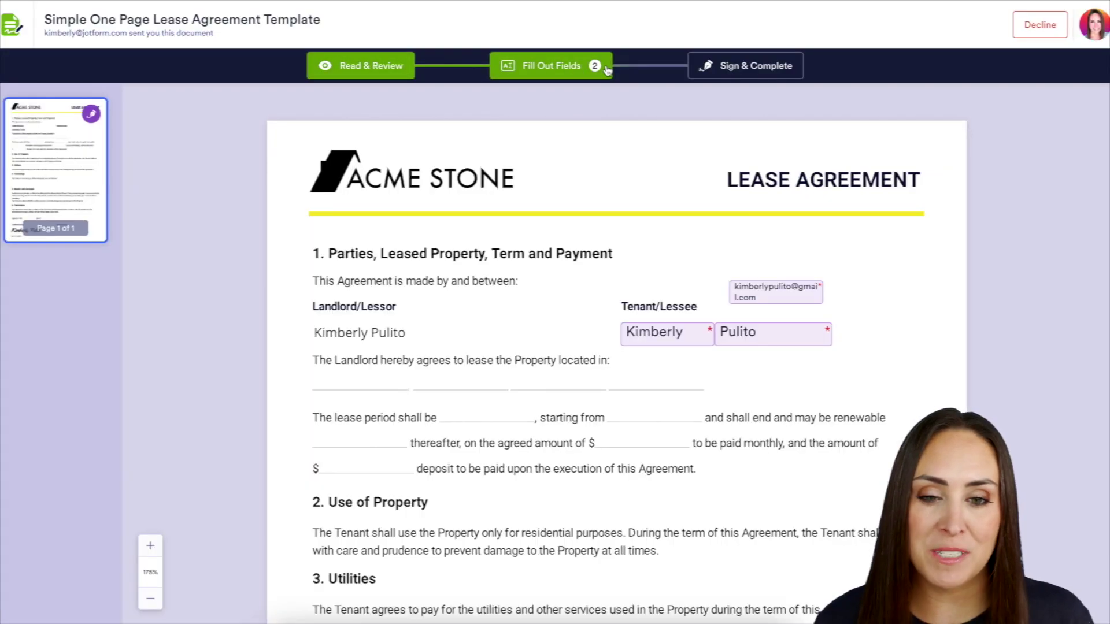
pyautogui.scroll(-8, 867, 322)
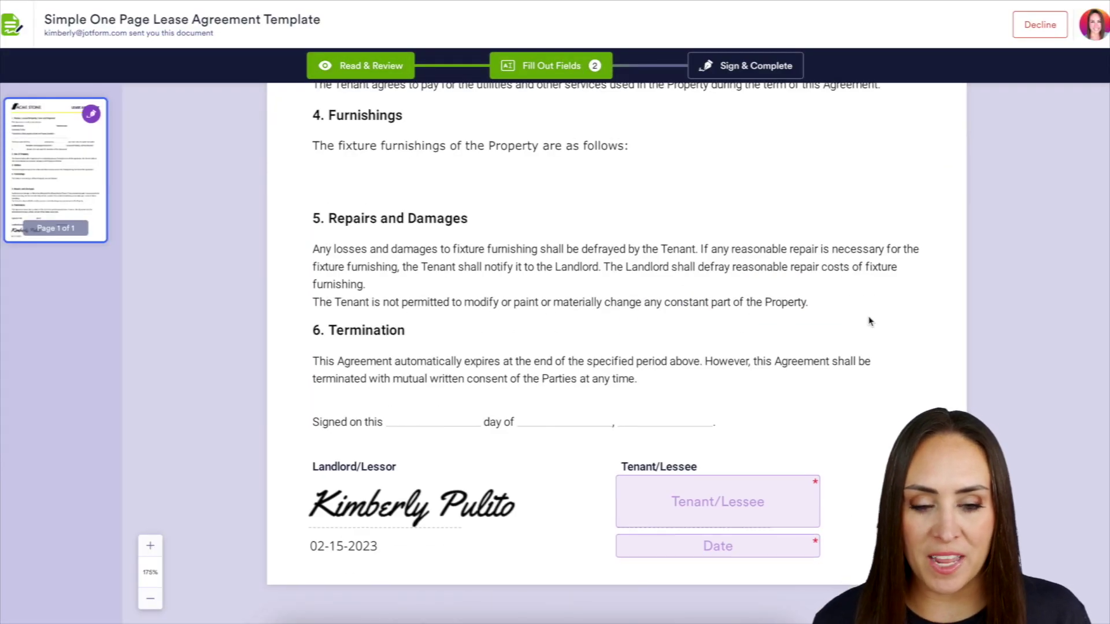
pyautogui.click(754, 514)
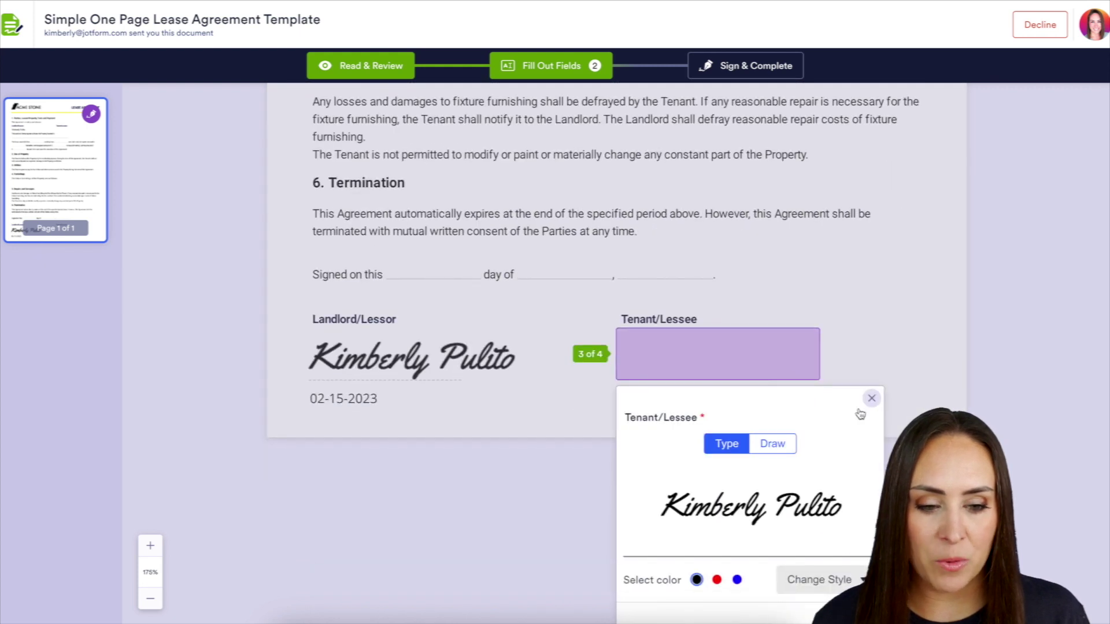
pyautogui.click(872, 398)
# Step: Set the tenant's date to 02-15-2023 and submit with Accept and Send
pyautogui.click(792, 553)
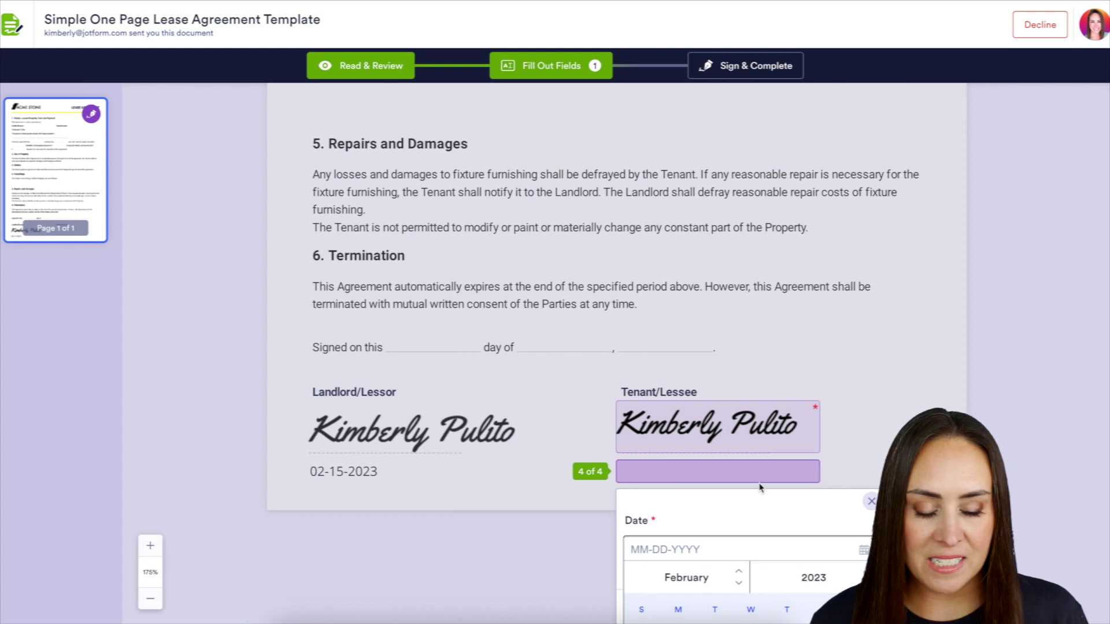
pyautogui.click(751, 560)
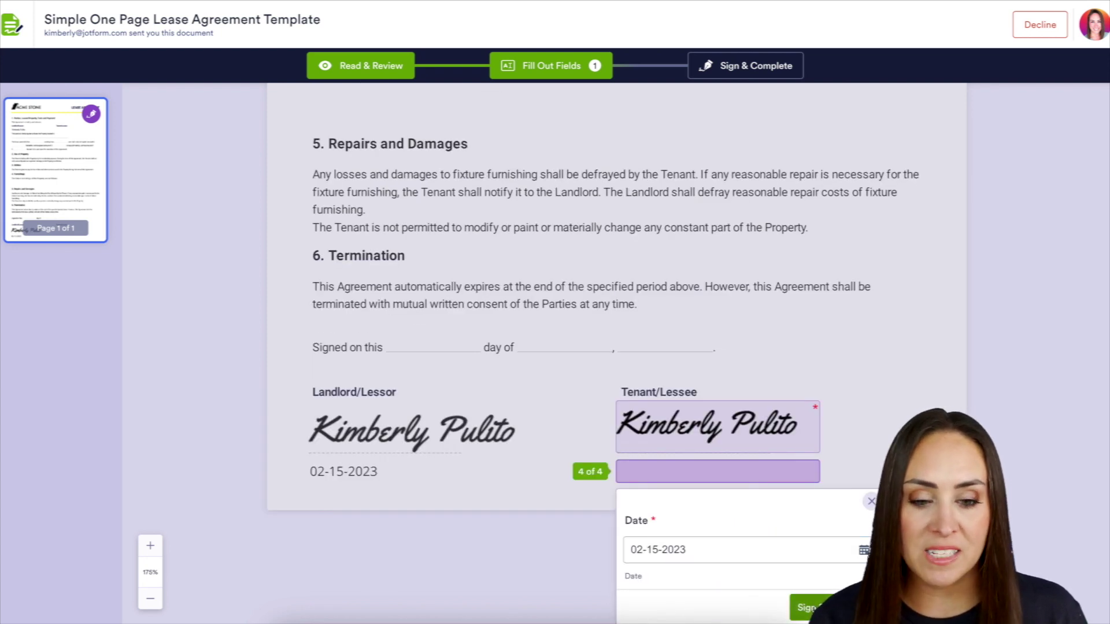
pyautogui.click(806, 608)
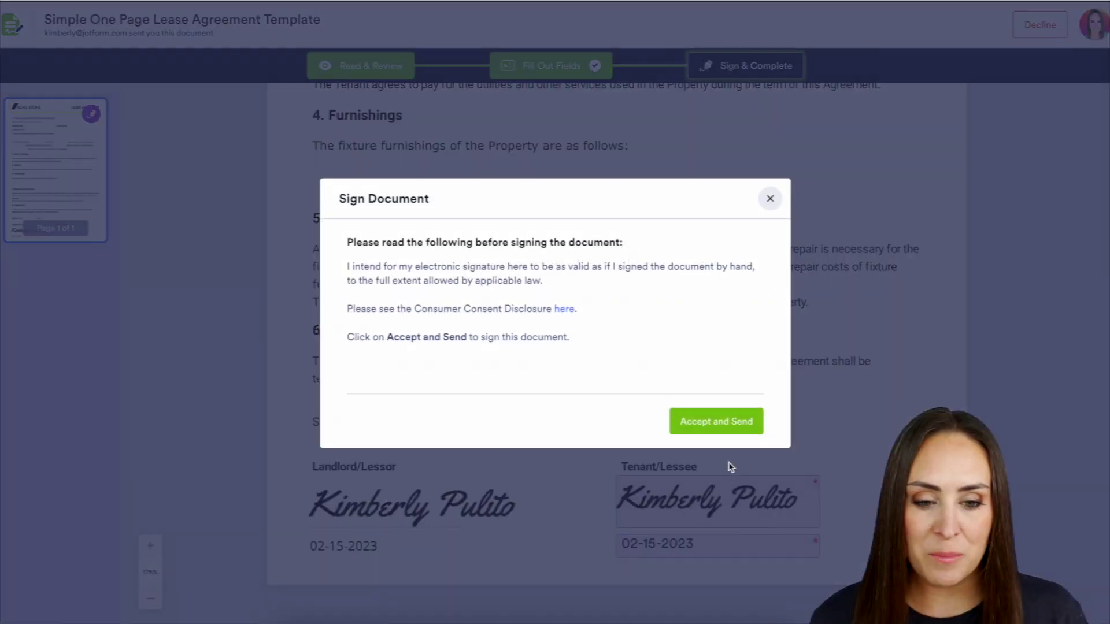
pyautogui.click(713, 428)
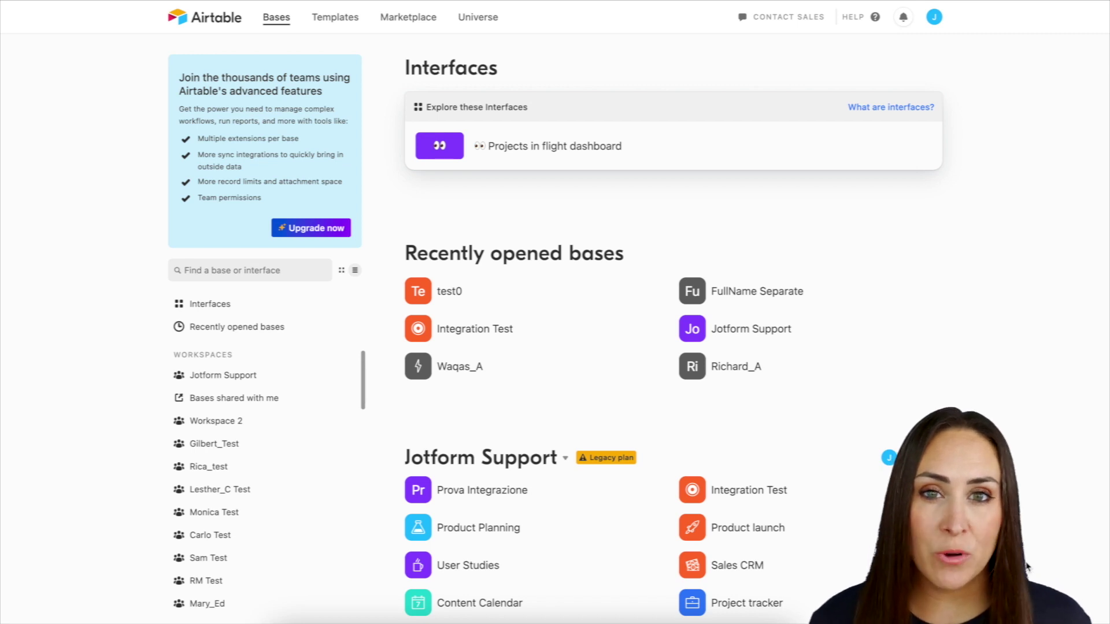
# Step: Open the test0 base from Recently opened bases on the Airtable home page
pyautogui.click(465, 300)
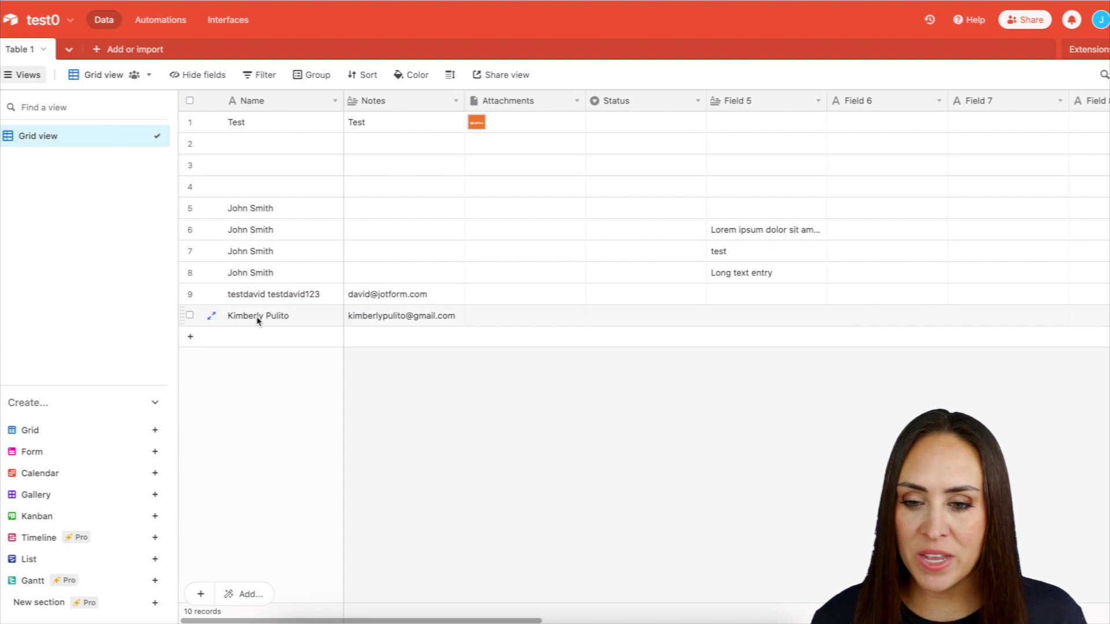